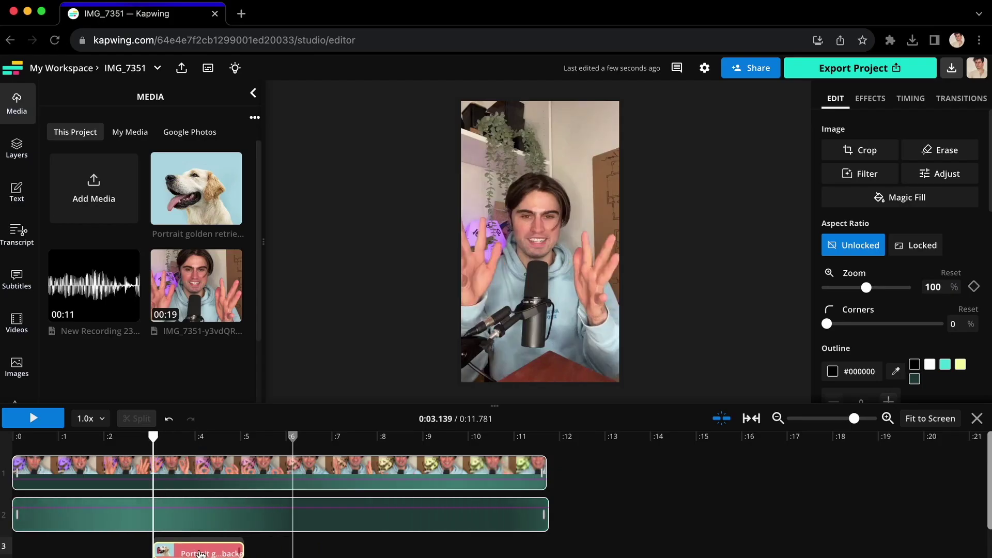
Shrink the dog overlay by its corner handle and confirm English as the video language.
left_click_drag(483, 201, 490, 206)
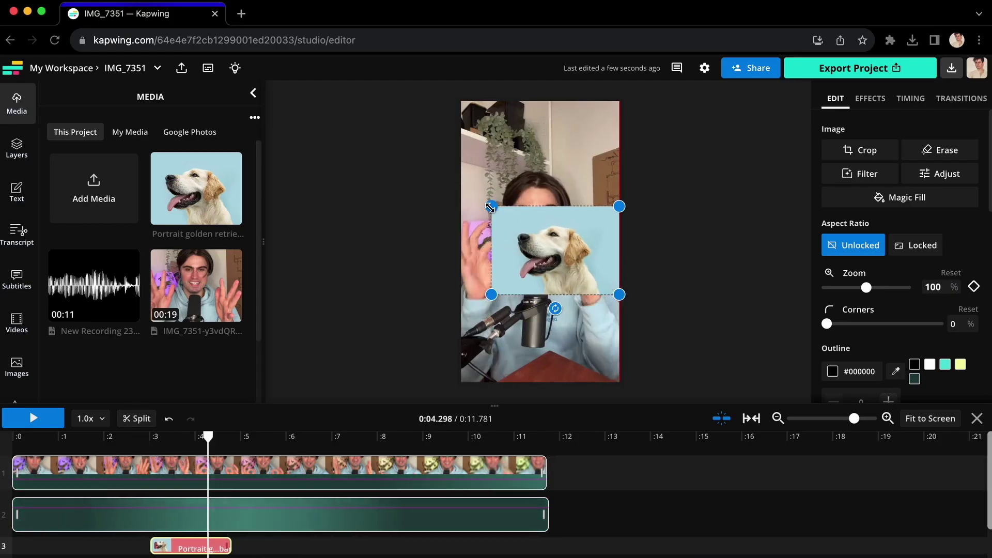
left_click_drag(548, 263, 531, 288)
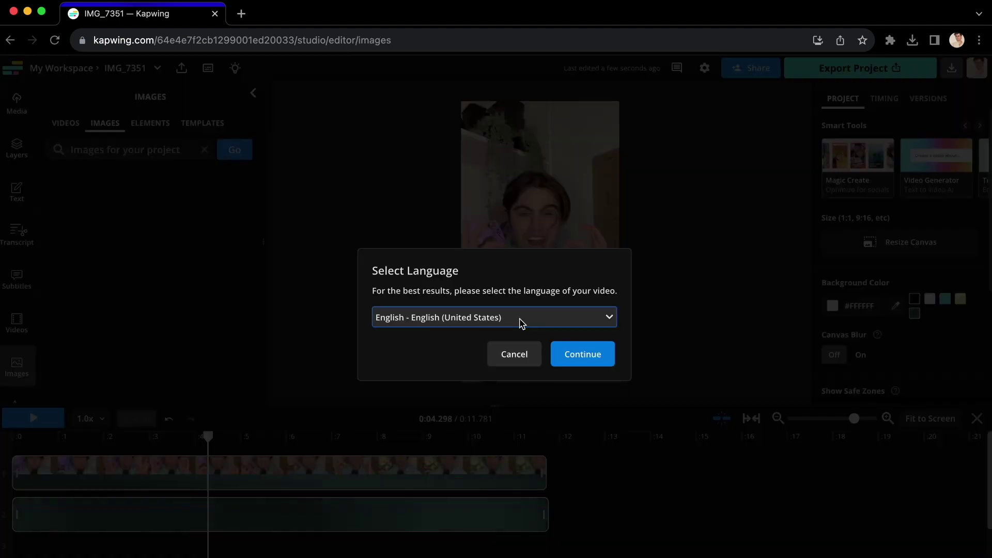
left_click(520, 321)
left_click(570, 352)
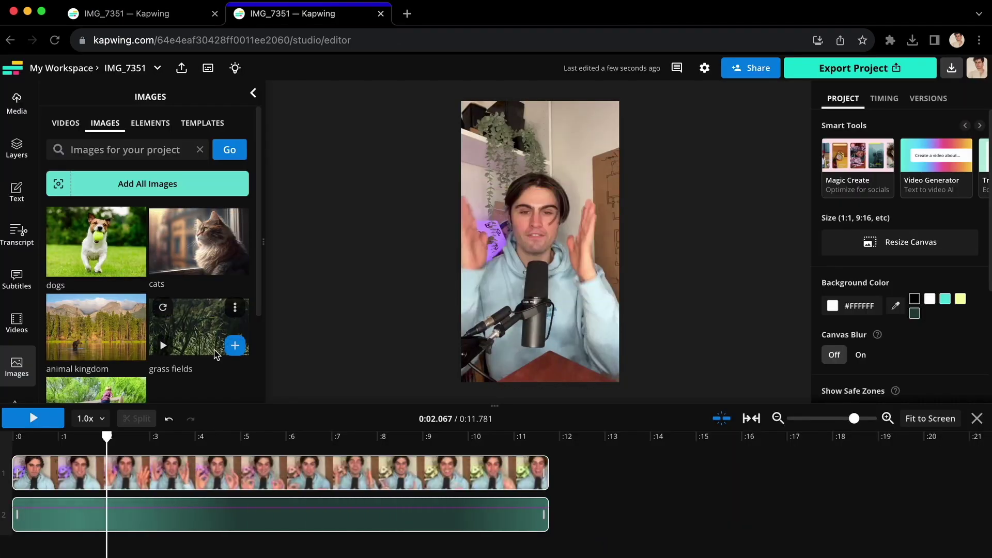
scroll(209, 357, "down", 3)
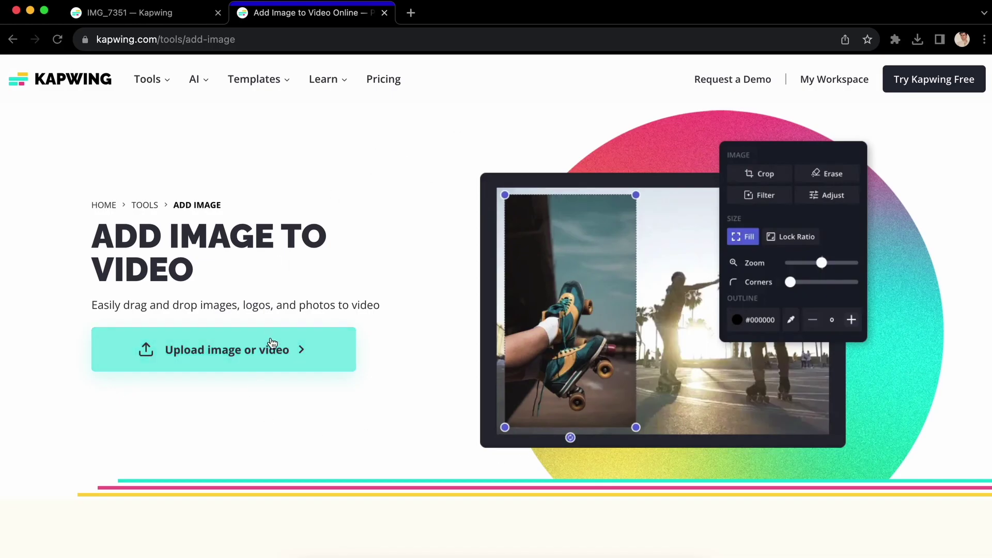
Return from the Add Image page to the IMG_7351 studio editor.
left_click(272, 344)
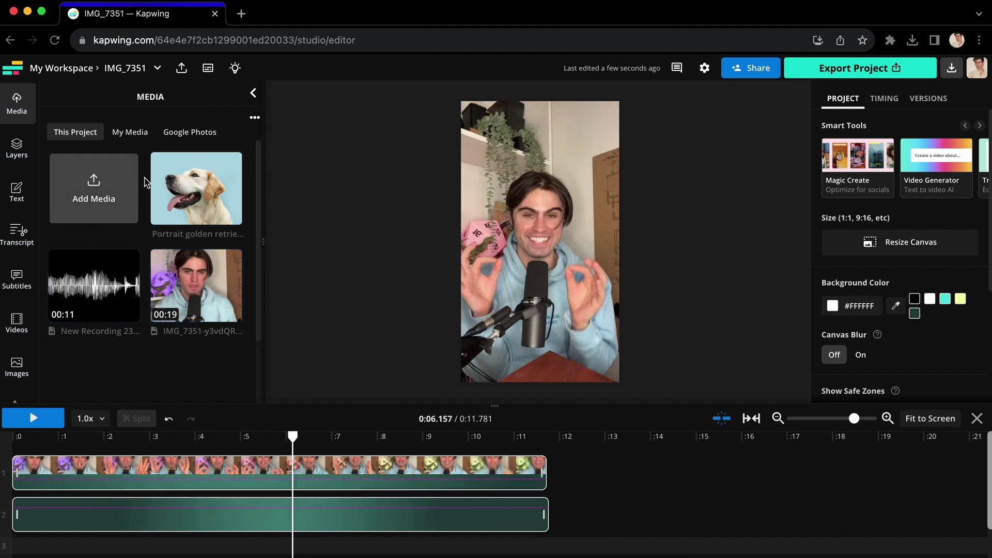
mouse_move(196, 189)
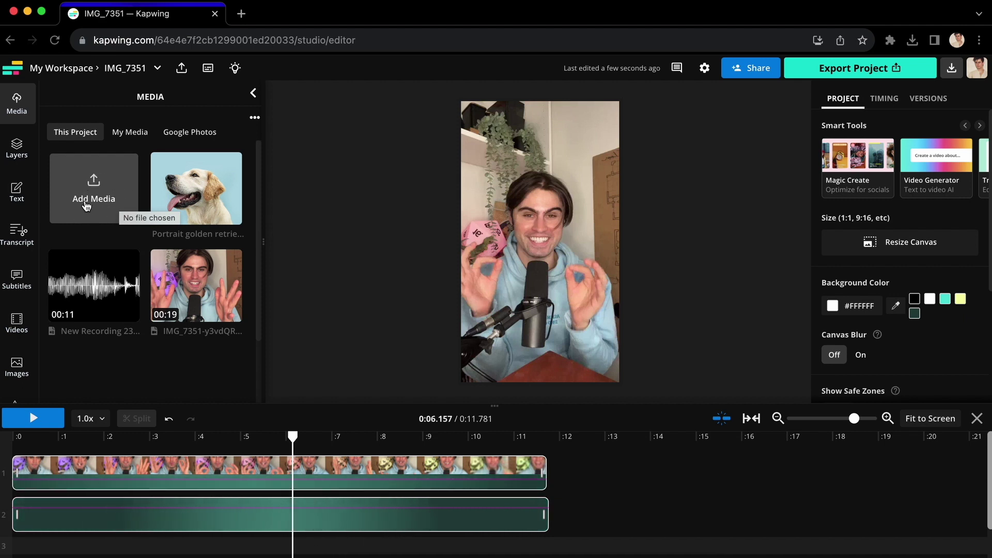
Add the golden retriever photo and shift its track-3 clip to start near 0:03.
left_click(199, 192)
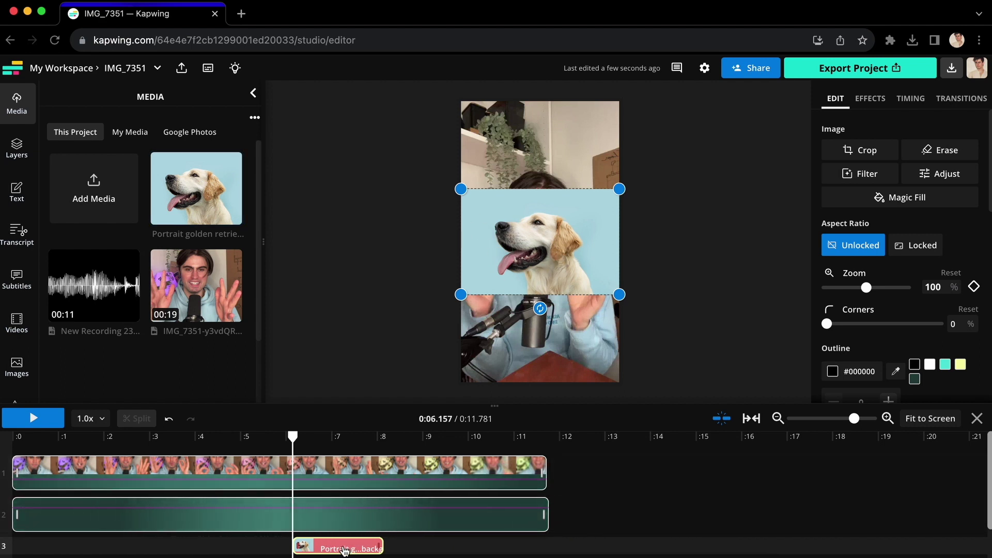
left_click_drag(343, 550, 192, 548)
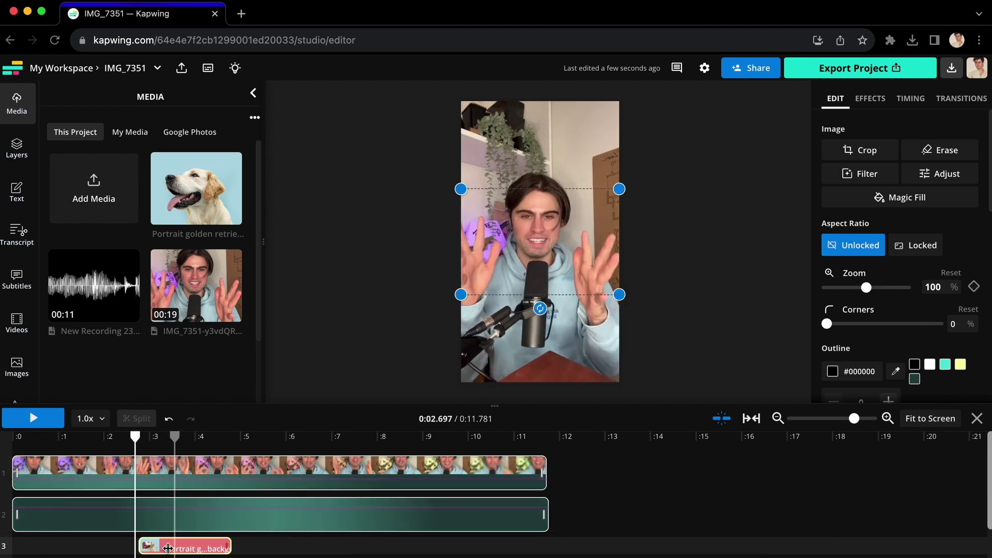
left_click_drag(139, 542, 156, 549)
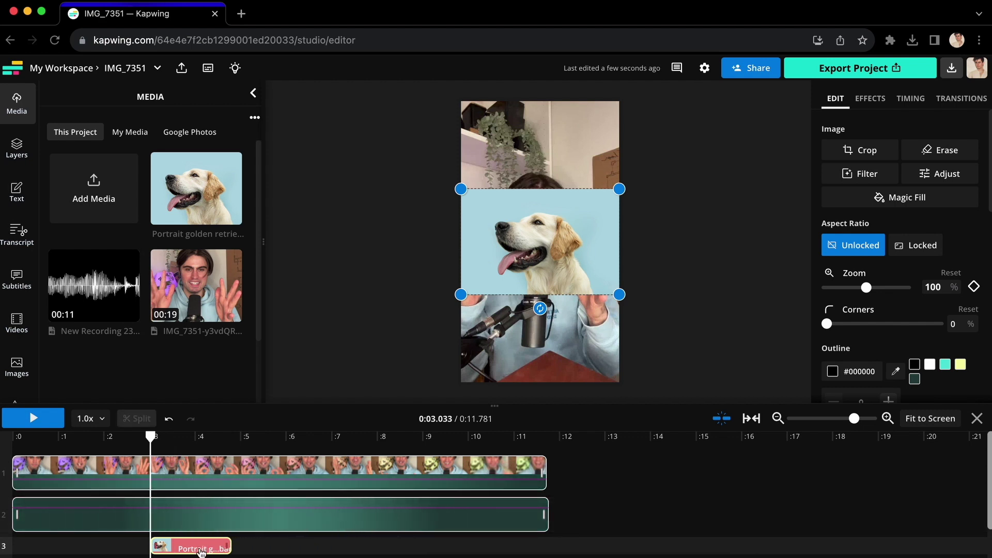
Resize the golden retriever overlay smaller and move it to the lower-middle of the frame.
left_click(208, 548)
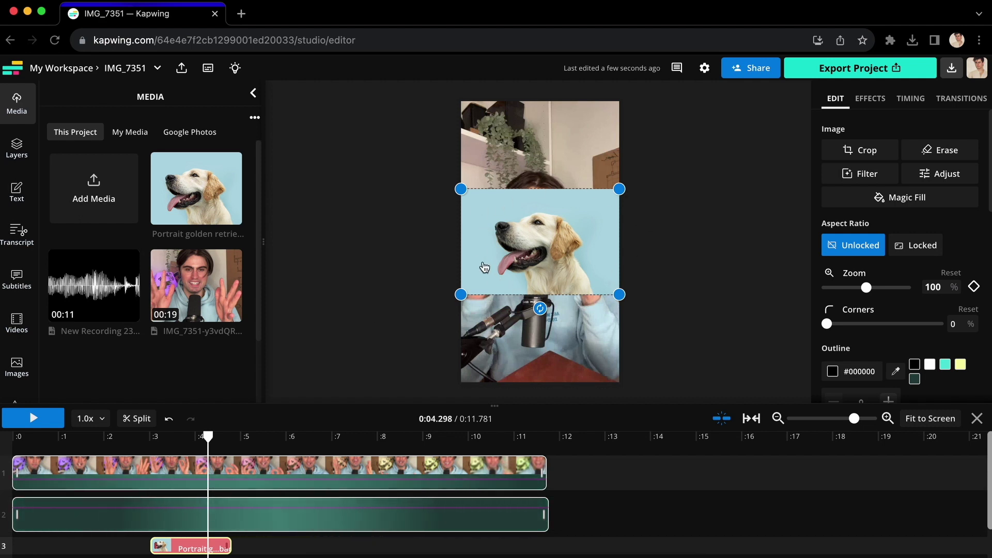
left_click(438, 236)
left_click(504, 247)
mouse_move(460, 189)
left_mouse_down()
mouse_move(419, 149)
mouse_move(488, 205)
left_mouse_up()
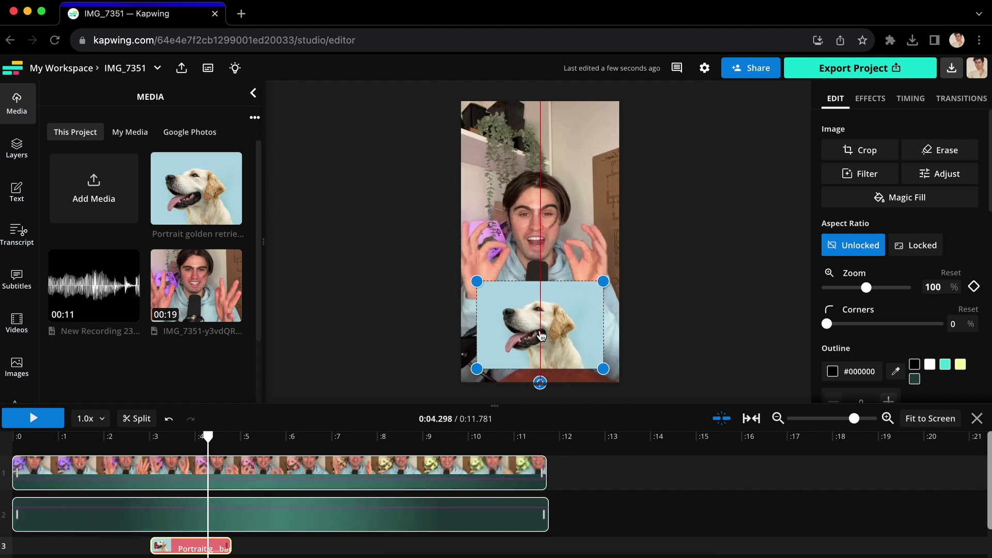
mouse_move(556, 261)
left_mouse_down()
mouse_move(534, 257)
mouse_move(525, 155)
mouse_move(542, 333)
left_mouse_up()
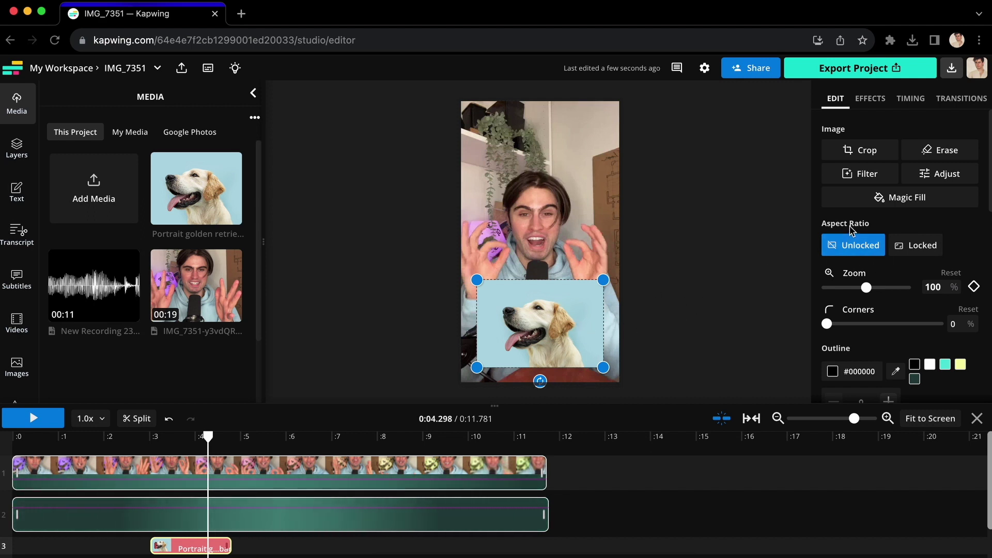
Toggle the aspect-ratio lock and resize the dog overlay toward the frame's right edge.
left_click(915, 247)
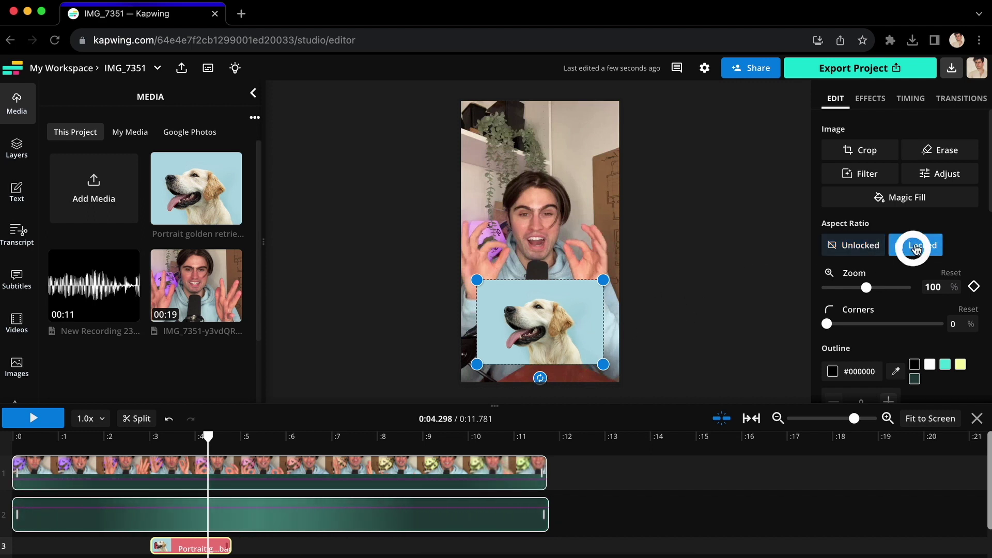
left_click(857, 249)
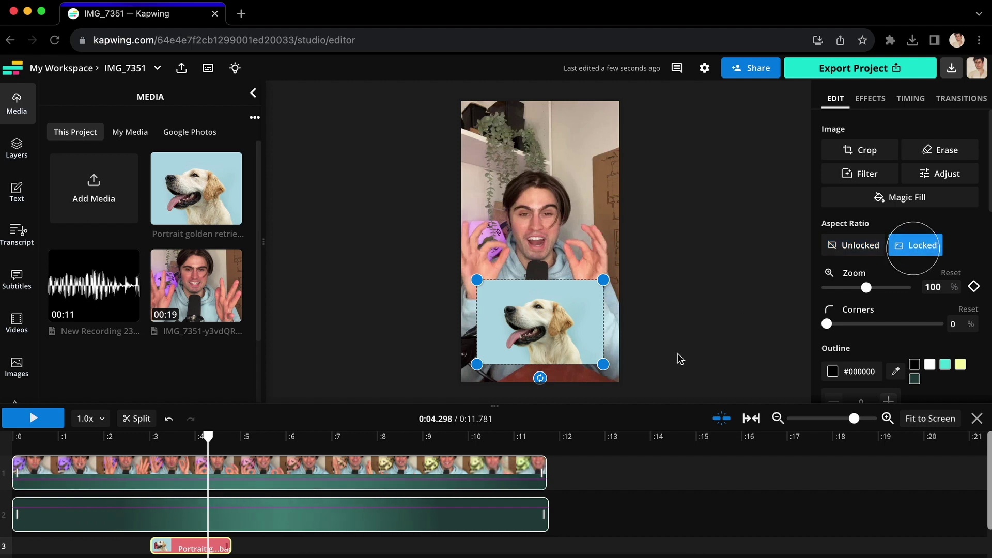
left_click_drag(603, 365, 677, 414)
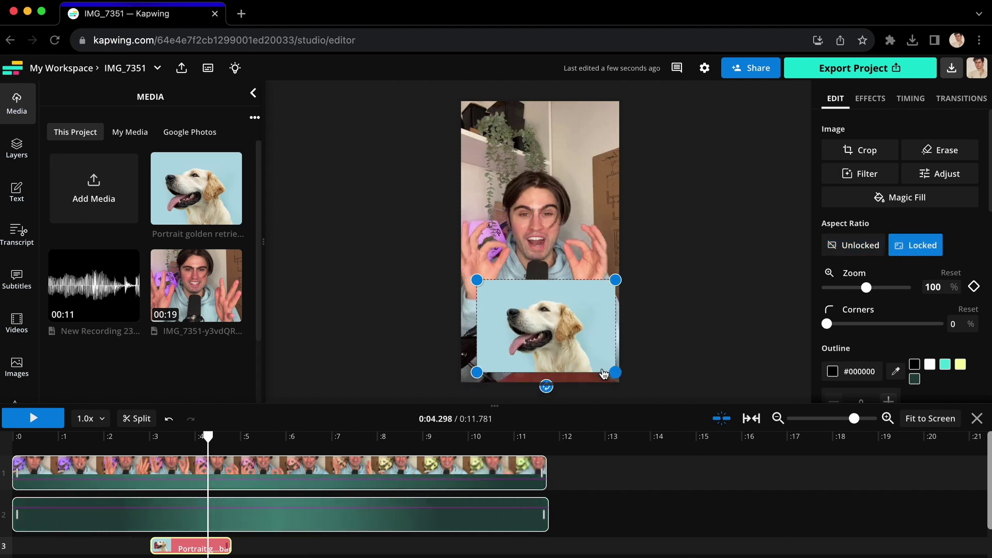
left_click_drag(604, 374, 603, 365)
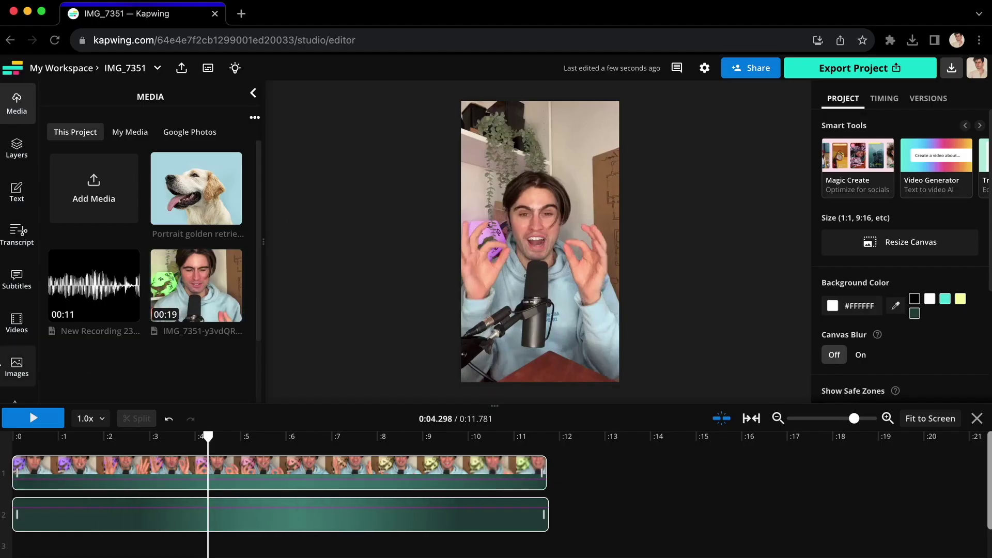
Search the stock image library for 'dog', showing Pomeranian and dachshund results.
left_click(17, 365)
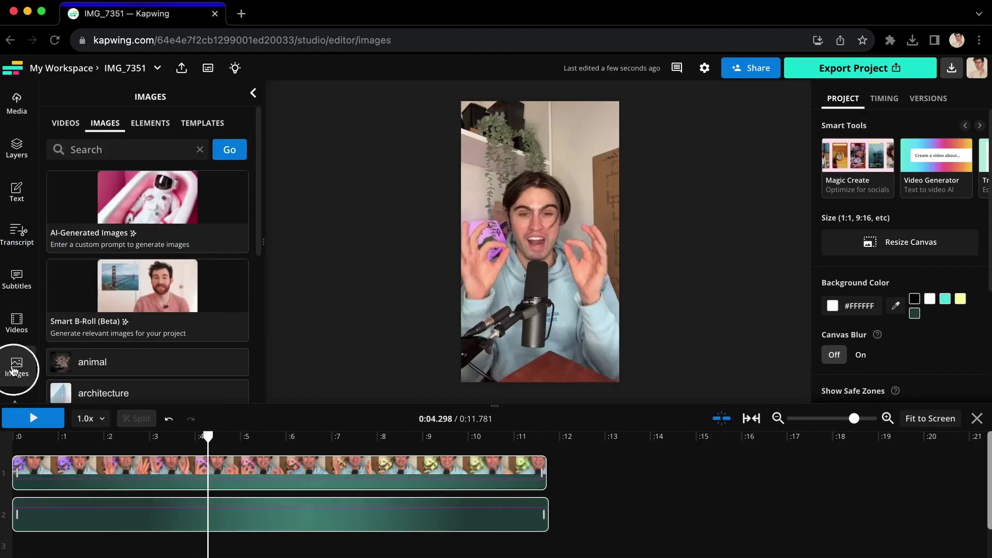
scroll(94, 256, "down", 3)
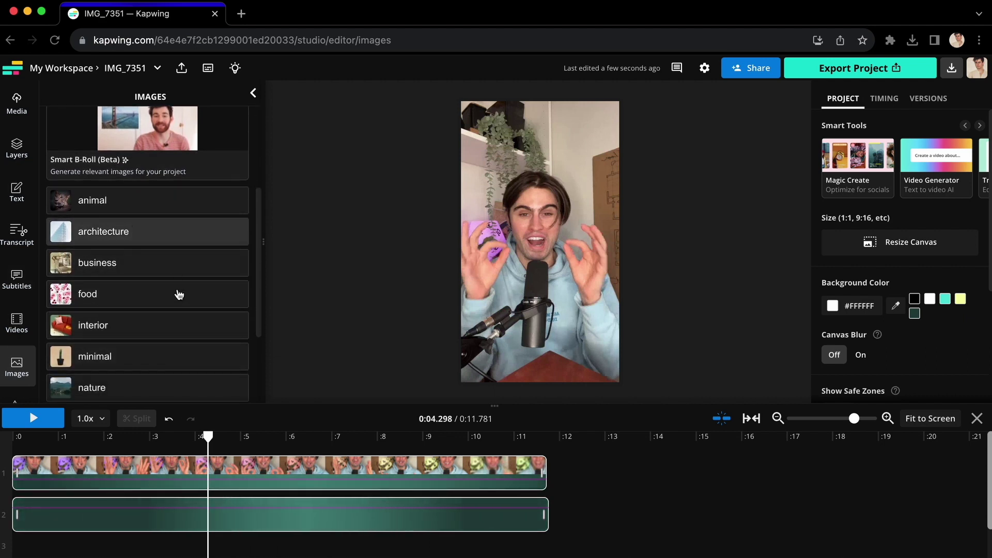
scroll(103, 223, "up", 3)
left_click(117, 149)
type("d")
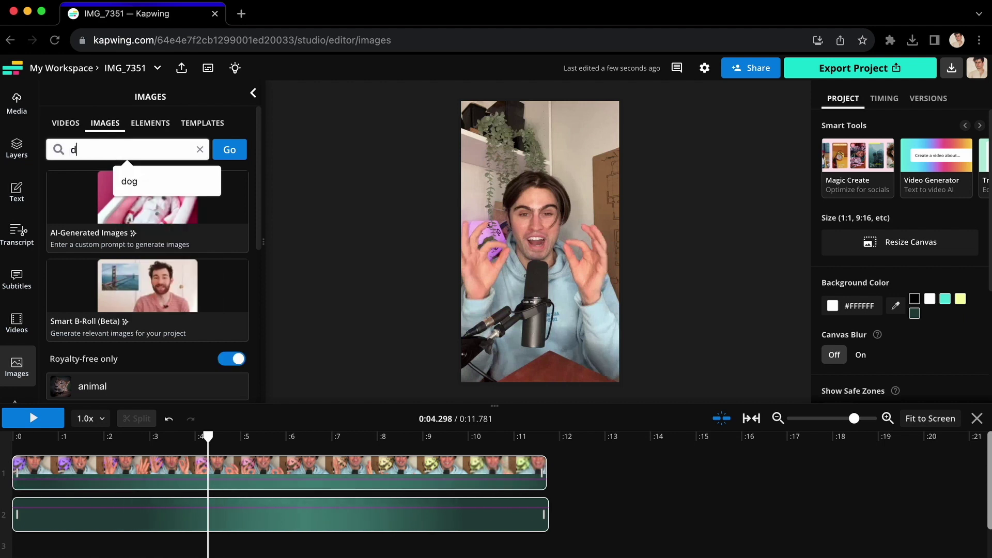
type("og")
key("Return")
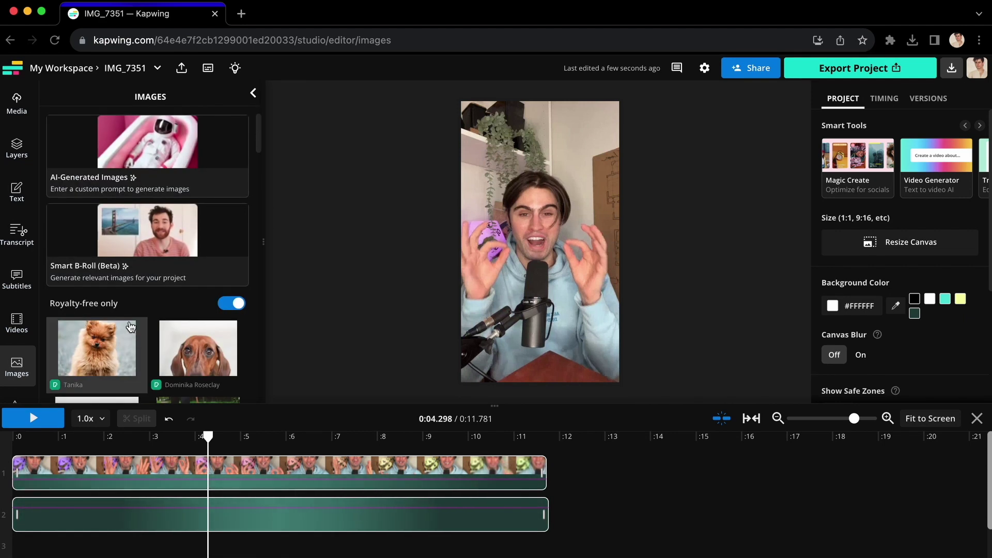
scroll(130, 328, "down", 1)
scroll(131, 295, "up", 3)
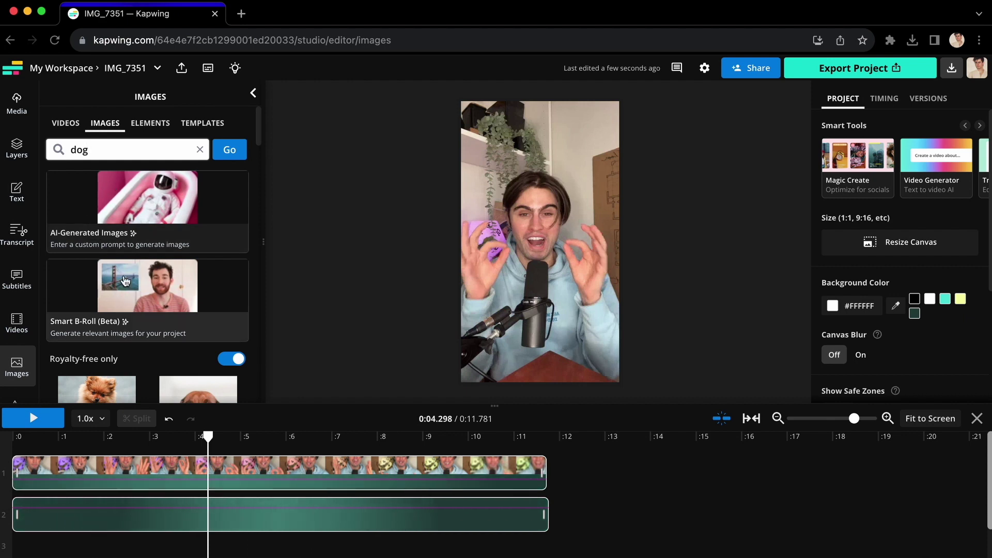
Generate Smart B-Roll images in English and add the cat photo as an overlay.
left_click(128, 305)
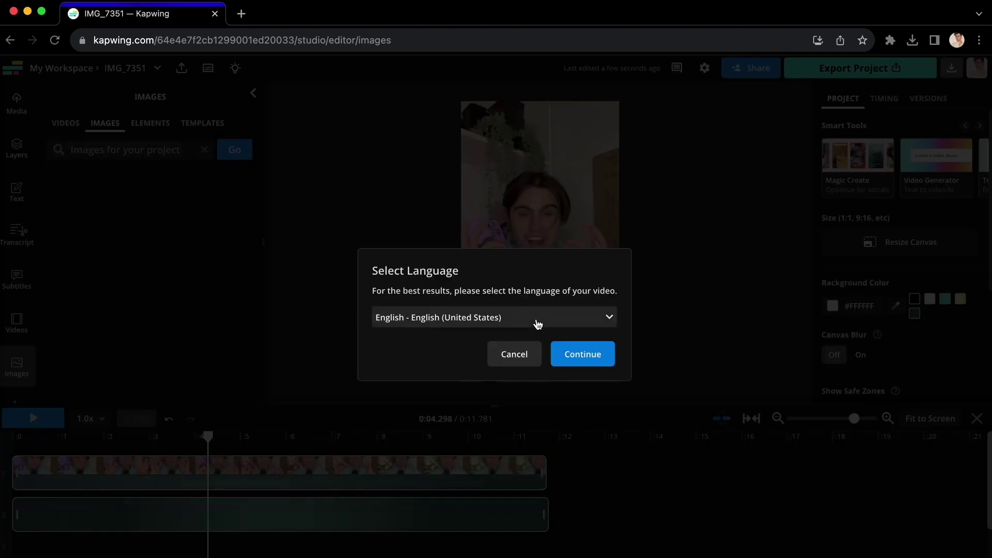
left_click(519, 323)
left_click(584, 362)
scroll(194, 372, "down", 3)
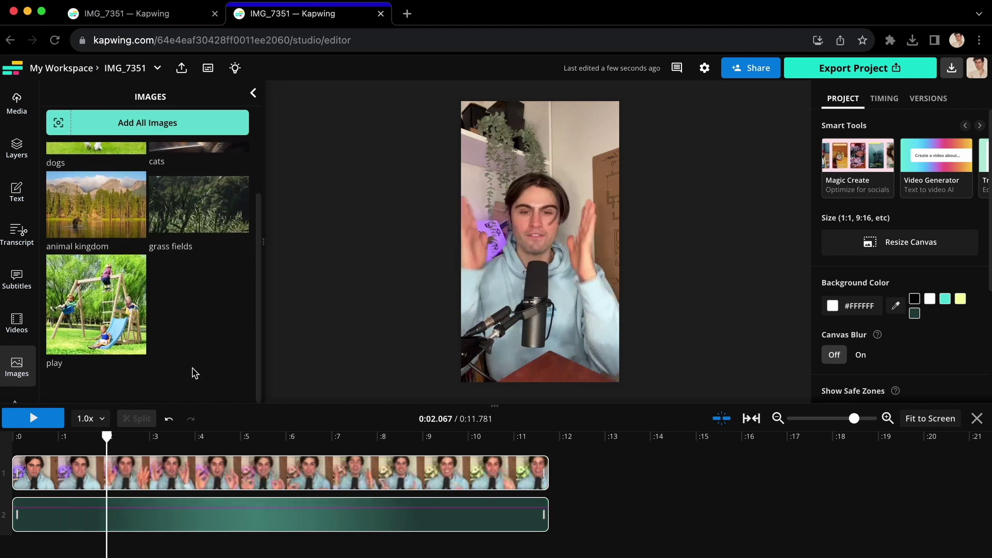
scroll(149, 217, "up", 3)
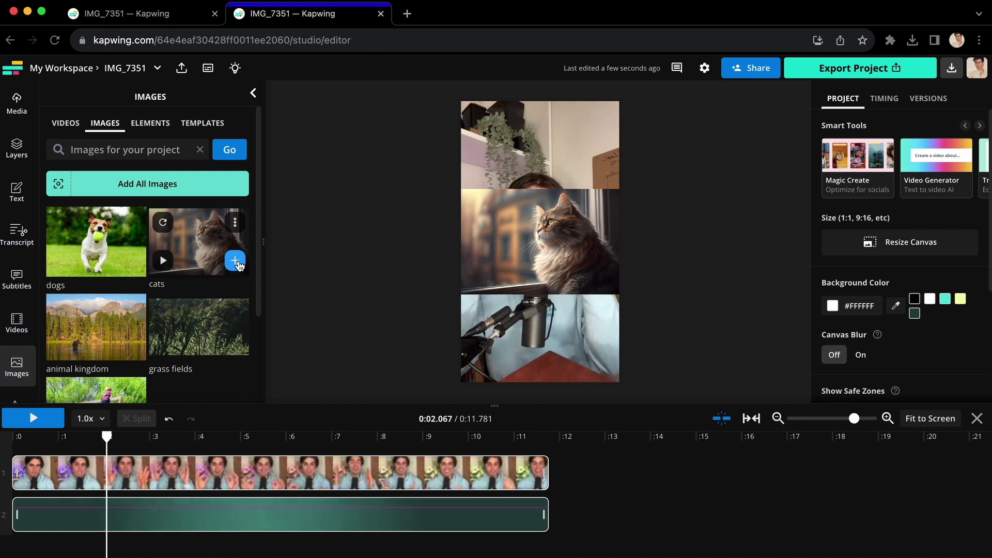
left_click(237, 262)
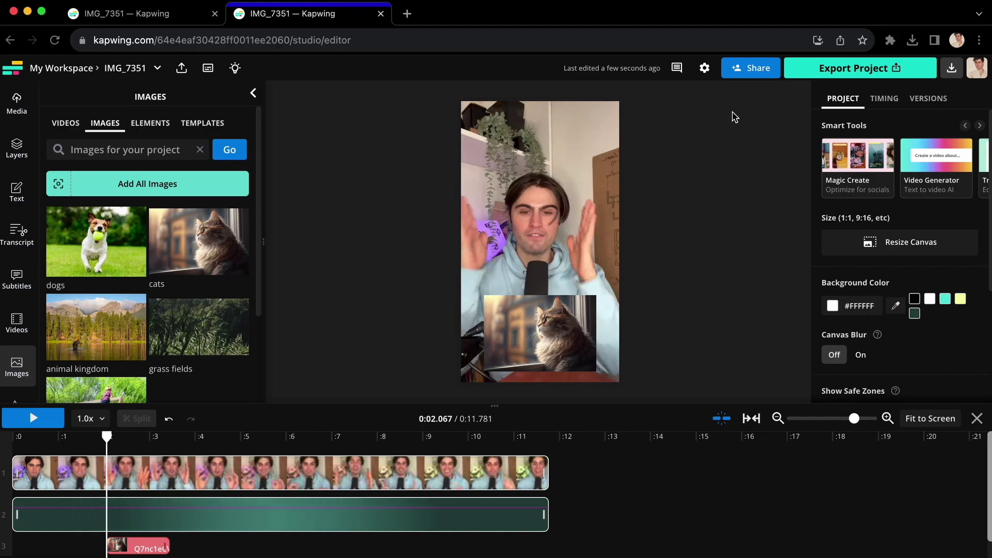
Export the project as MP4 at Auto resolution.
left_click(850, 72)
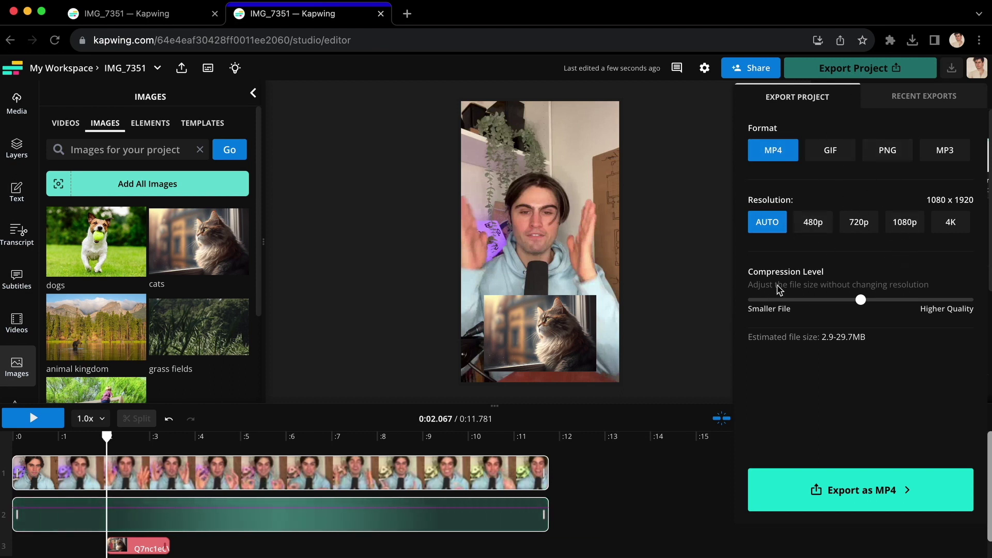
left_click(864, 495)
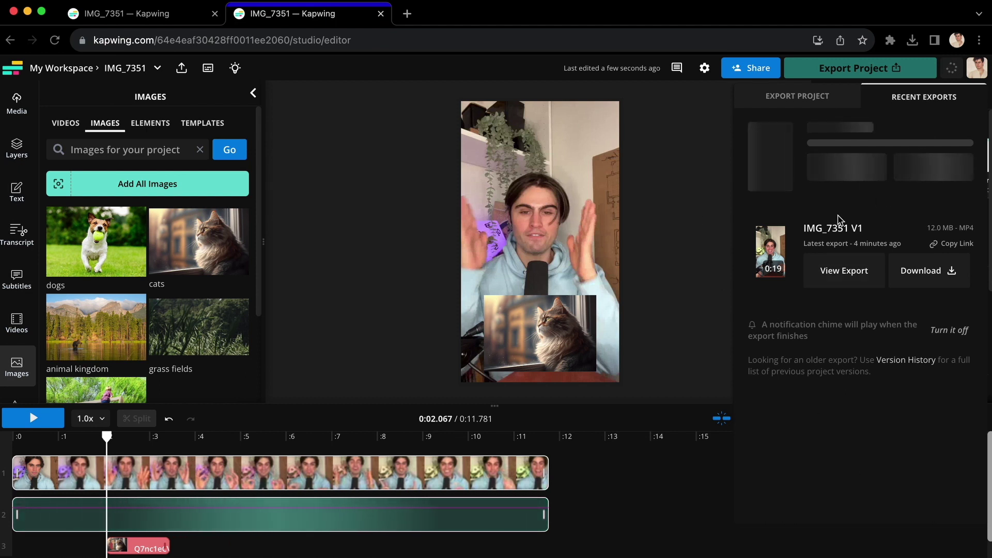
Download the finished IMG_7351 V2 MP4 export from Recent Exports.
left_click(677, 223)
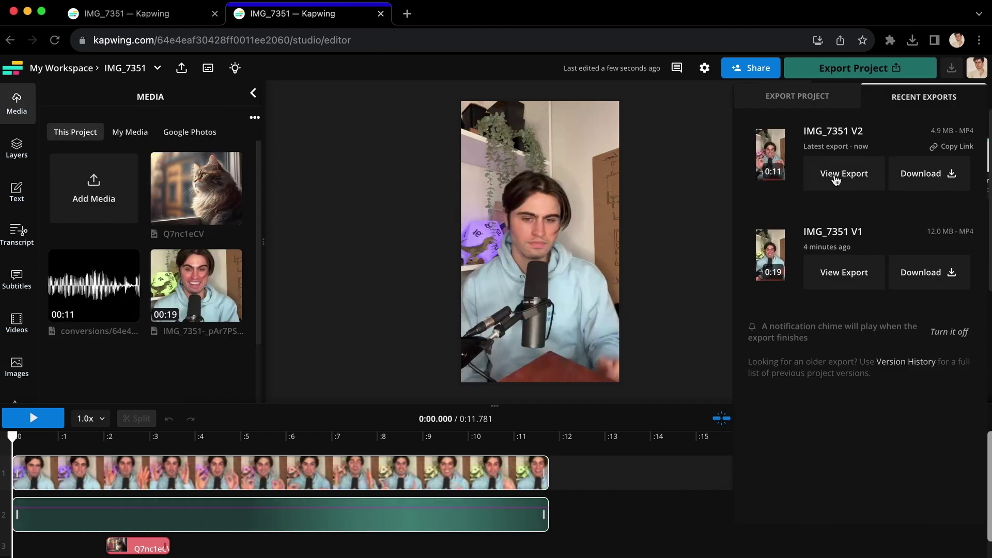
left_click(930, 184)
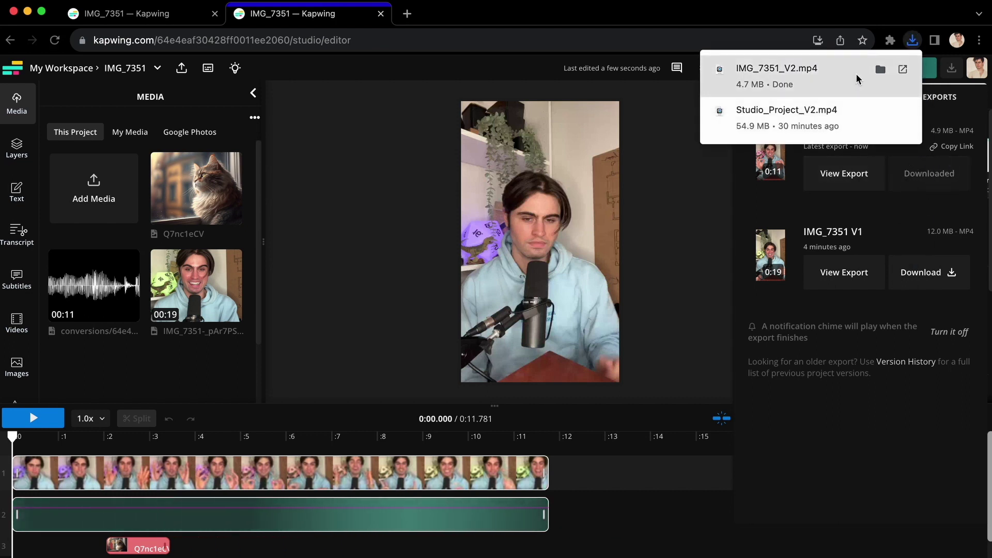